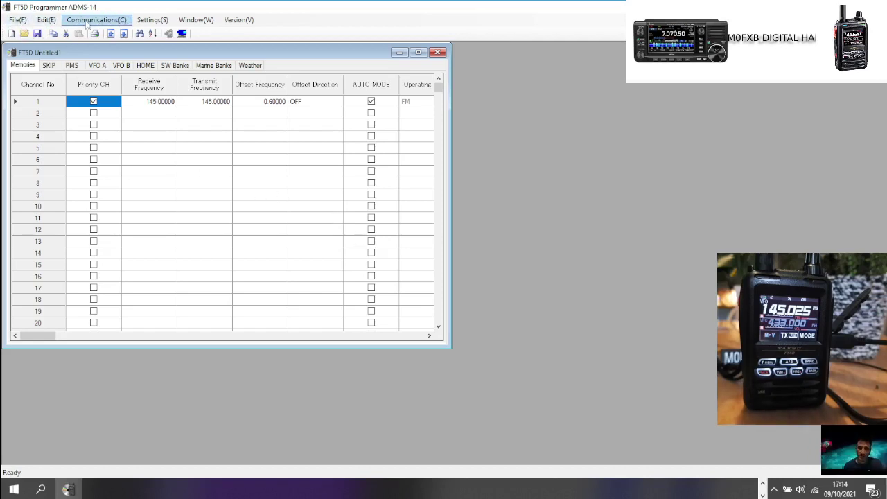
Read the FT5D's current memory channels into ADMS-14 and close the completion notice.
click(87, 24)
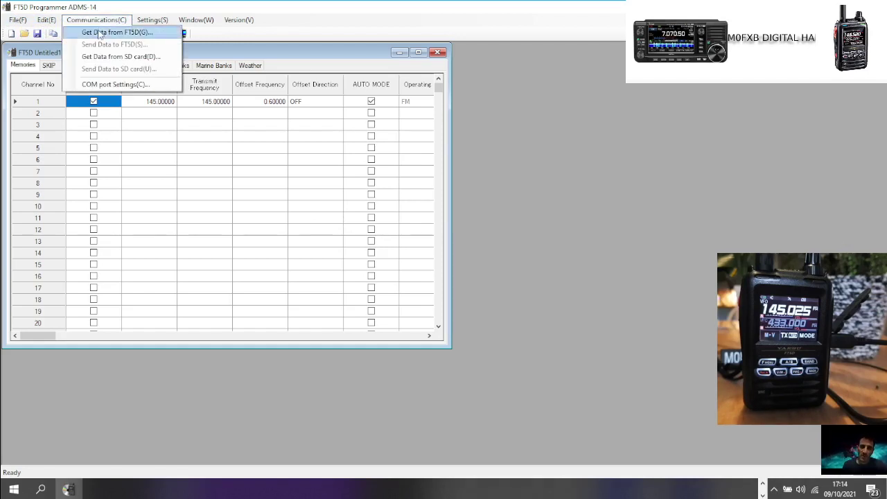
click(99, 35)
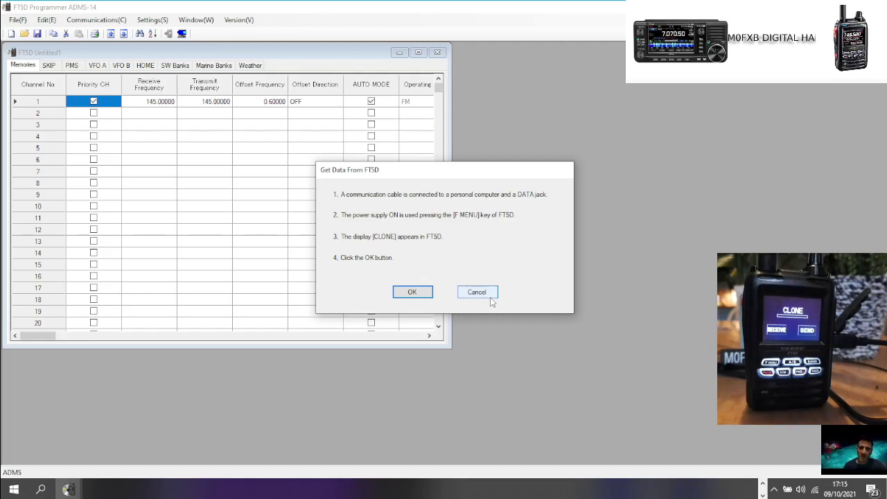
click(417, 292)
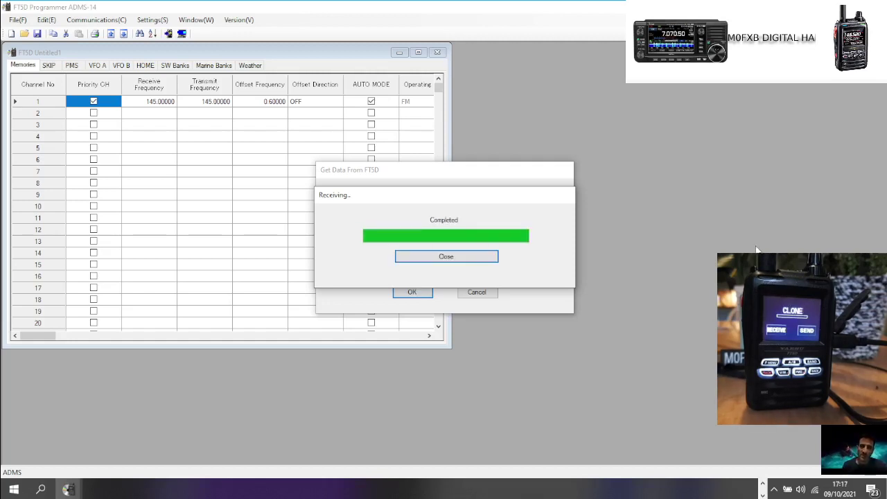
click(446, 259)
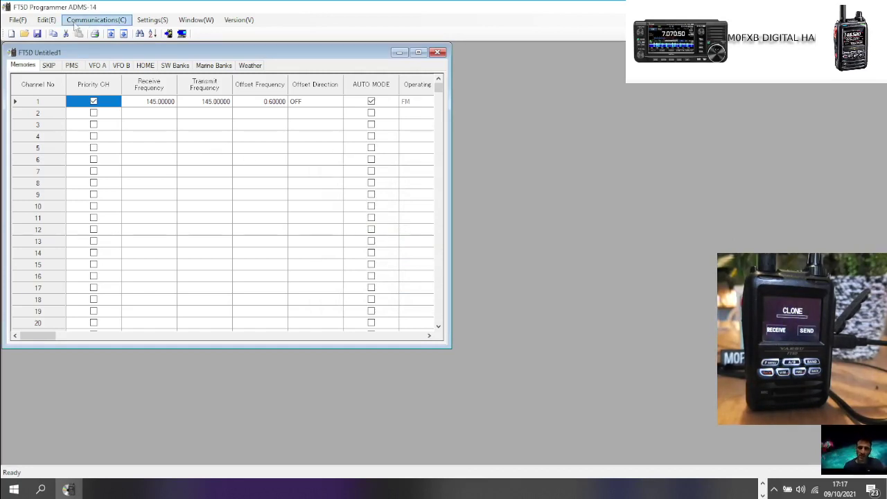
Export the memory table to CSV, overwriting FT3D-REP UKed1.csv in the FT3D ADMS folder.
click(19, 22)
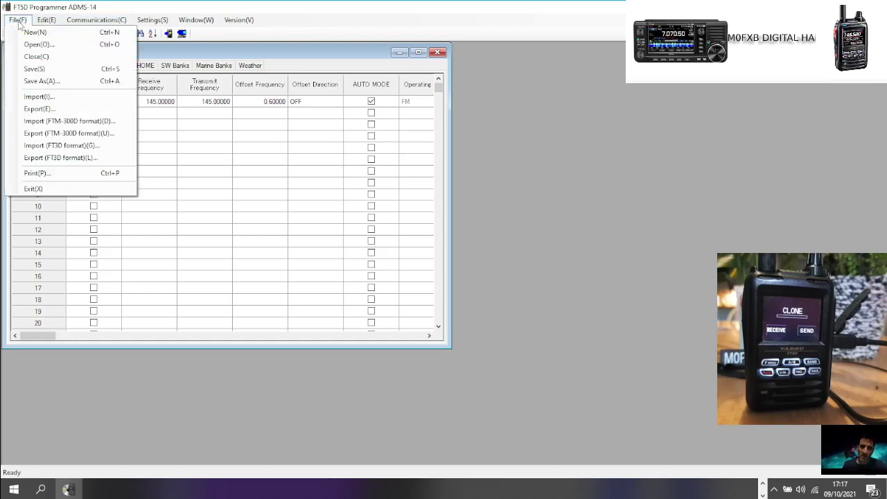
click(61, 109)
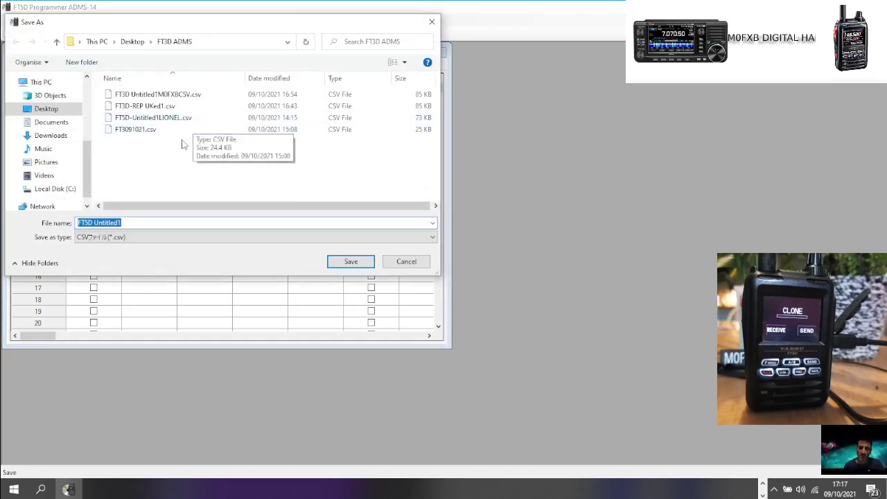
click(163, 107)
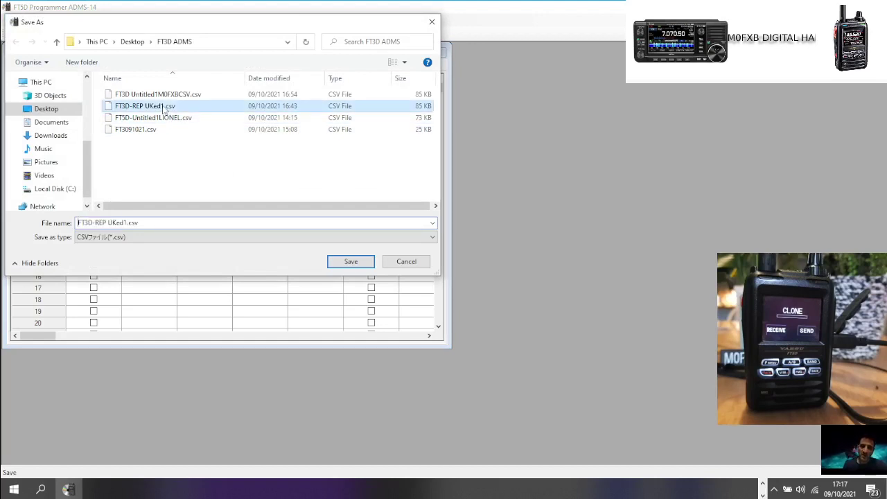
double_click(162, 107)
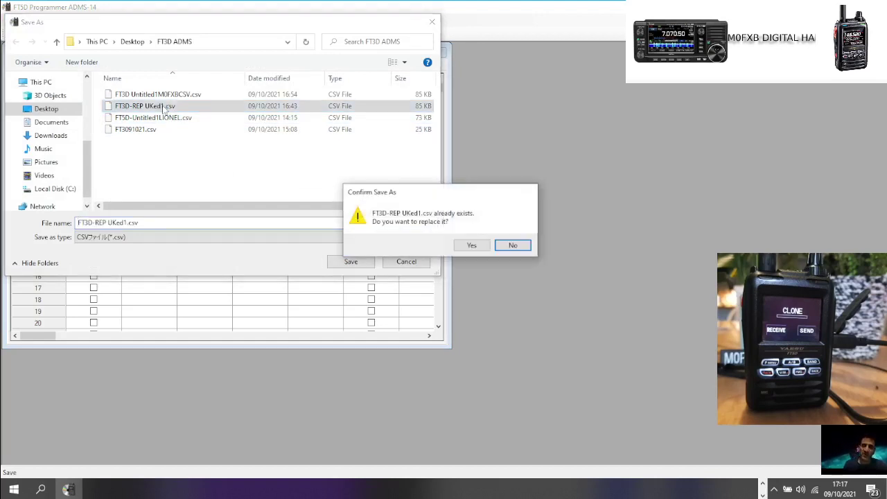
click(466, 247)
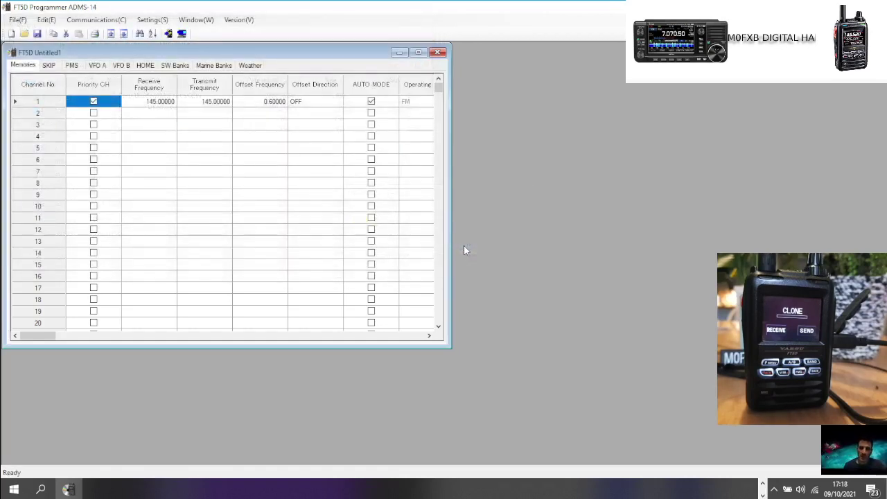
Import the first FT3D repeater CSV and scroll through the filled Memories grid.
click(18, 21)
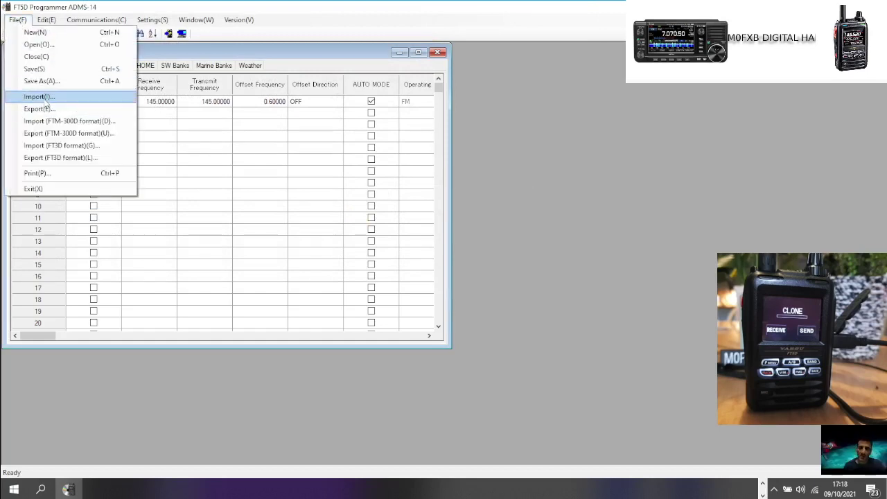
click(43, 94)
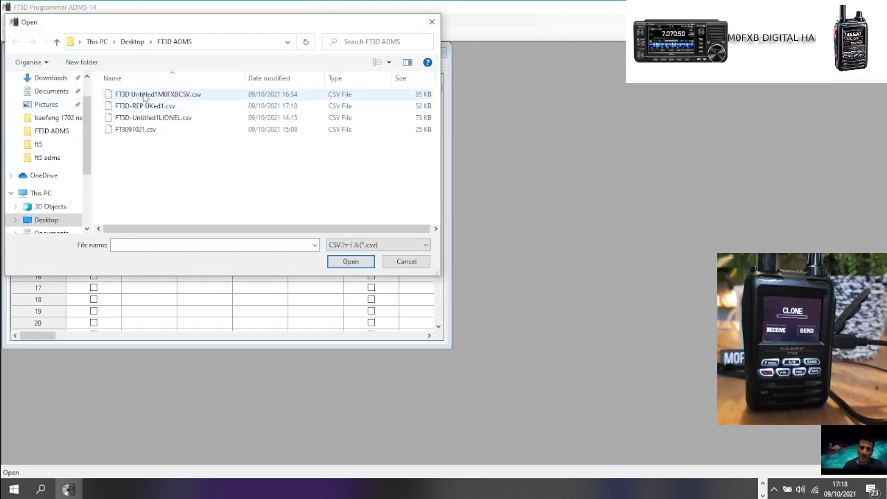
double_click(146, 97)
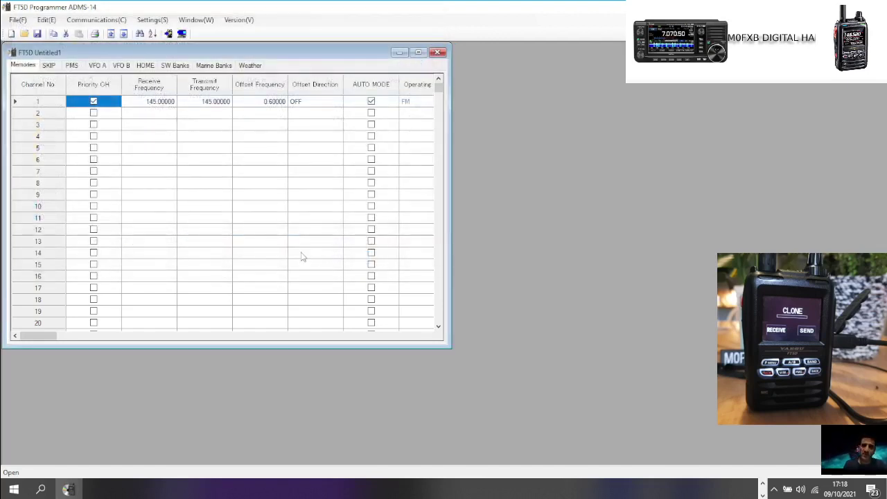
scroll(196, 180, down, 14)
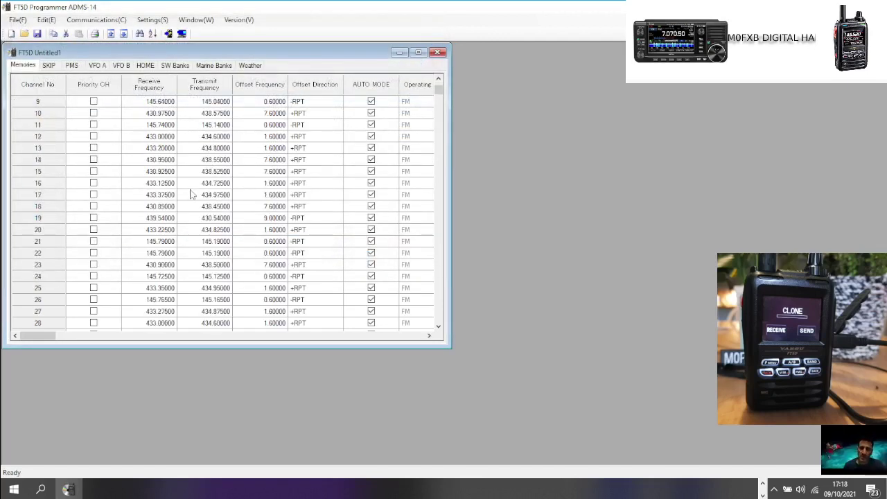
scroll(206, 196, down, 13)
mouse_move(436, 117)
mouse_down()
mouse_move(438, 188)
mouse_move(438, 82)
mouse_up()
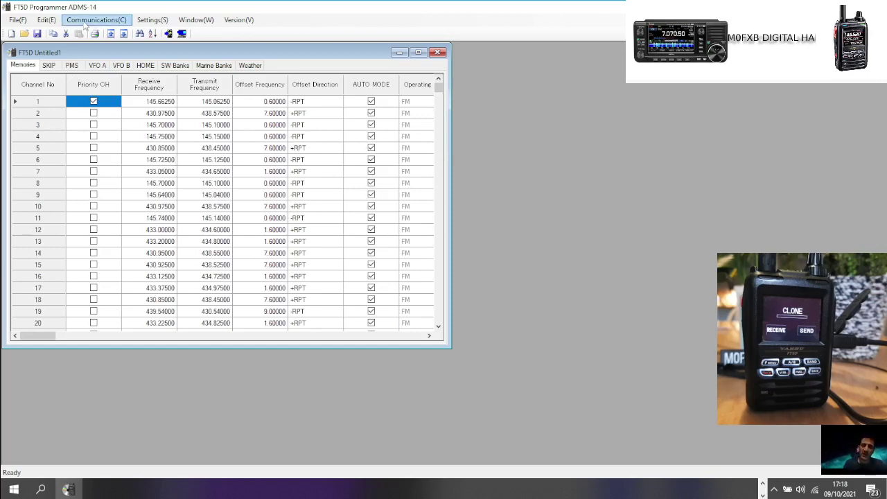
Transfer the imported repeater memory channels to the FT5D radio and close the completion notice.
click(84, 26)
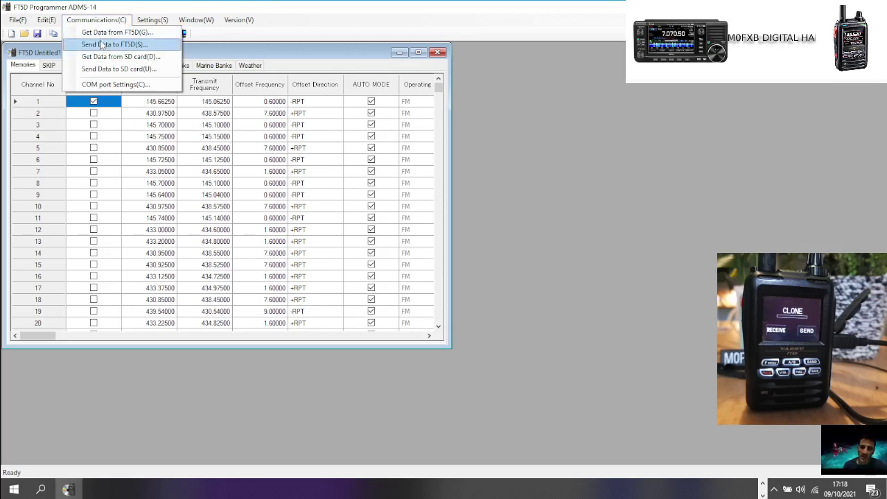
click(101, 45)
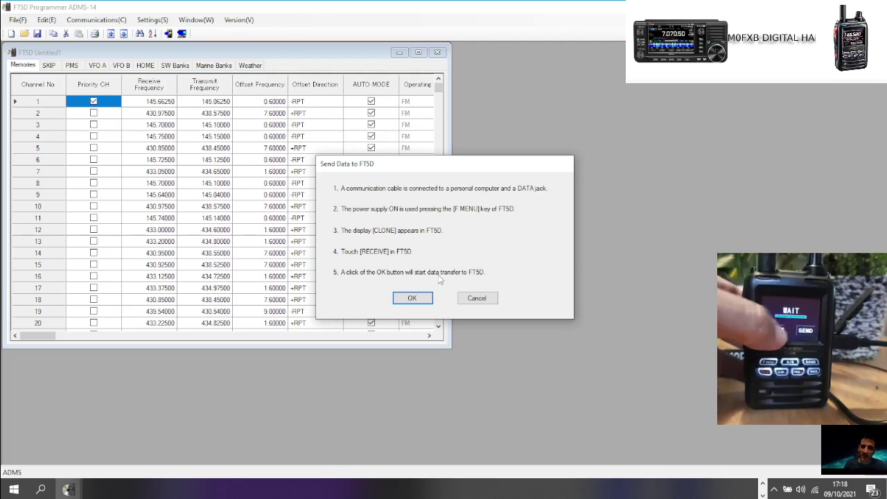
click(411, 298)
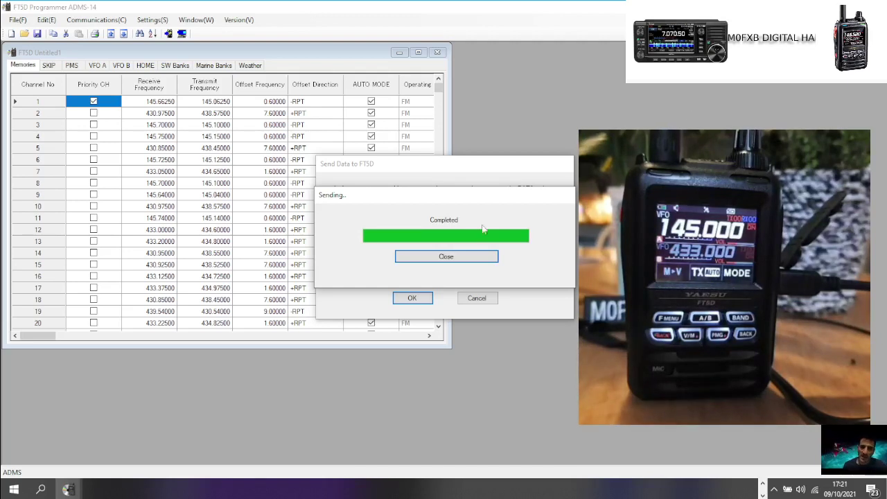
click(446, 256)
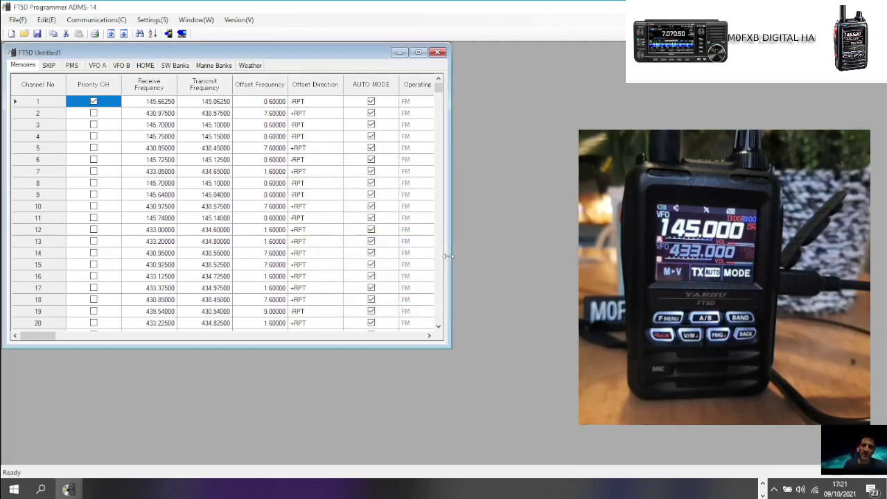